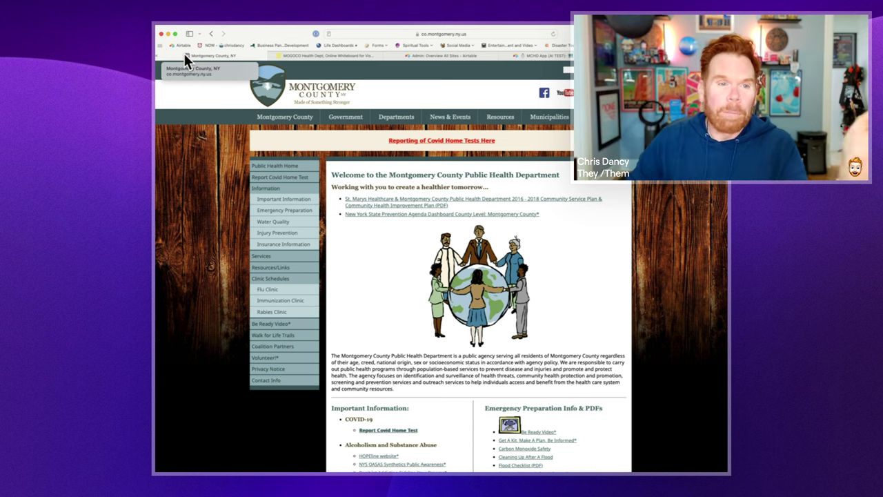
# Browse the Miro Documents, Data, Processes and Access diagram, then bring up Airtable's all-sites overview.
pyautogui.click(291, 55)
pyautogui.scroll(-1, 300, 284)
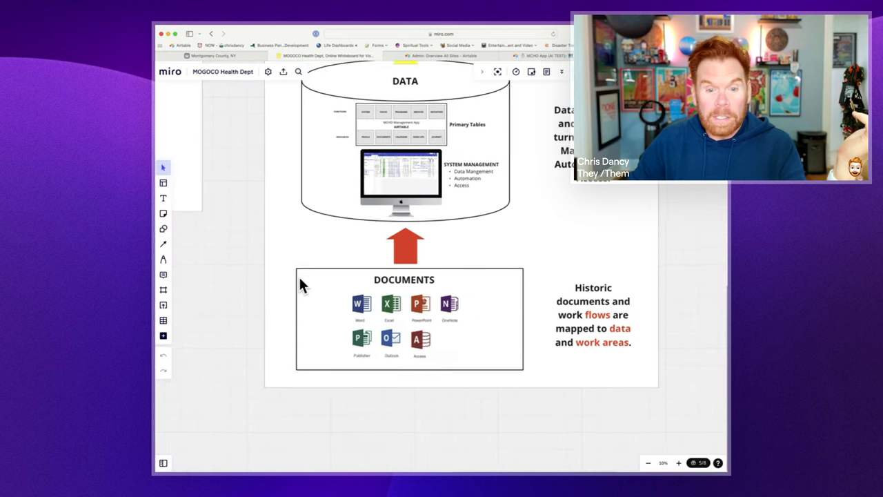
pyautogui.scroll(3, 300, 280)
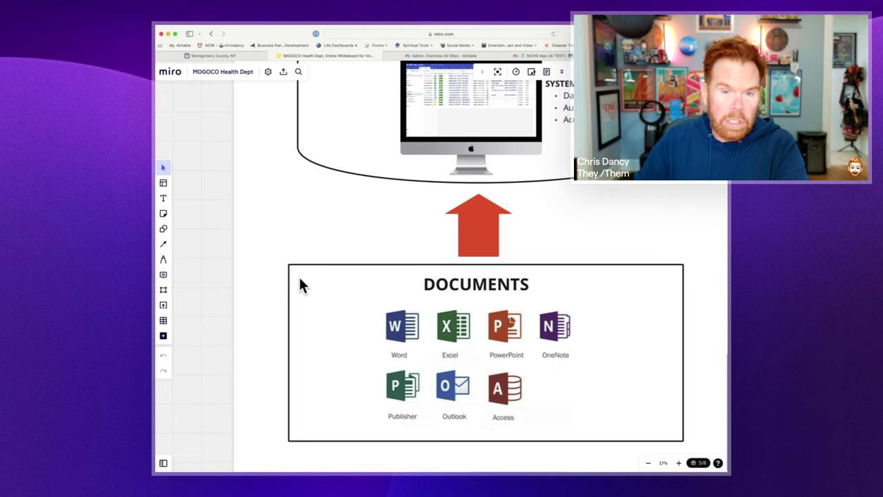
pyautogui.scroll(3, 301, 282)
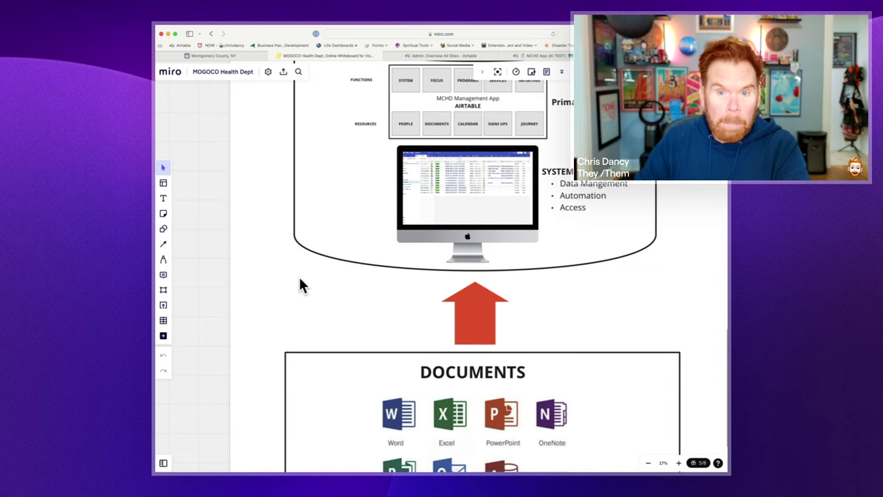
pyautogui.scroll(1, 300, 284)
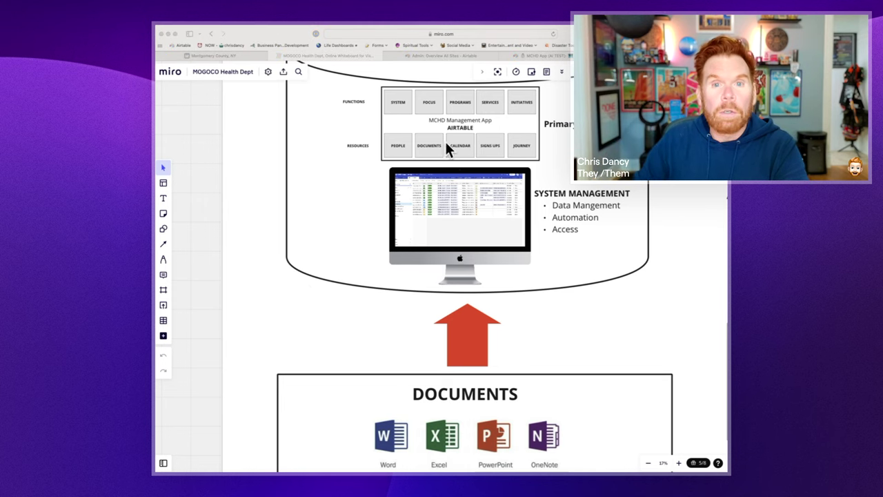
pyautogui.scroll(5, 458, 201)
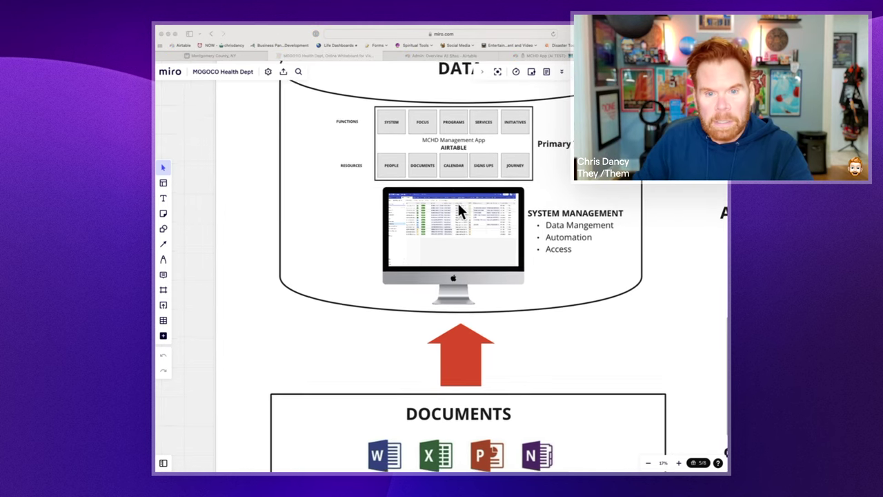
pyautogui.scroll(5, 457, 202)
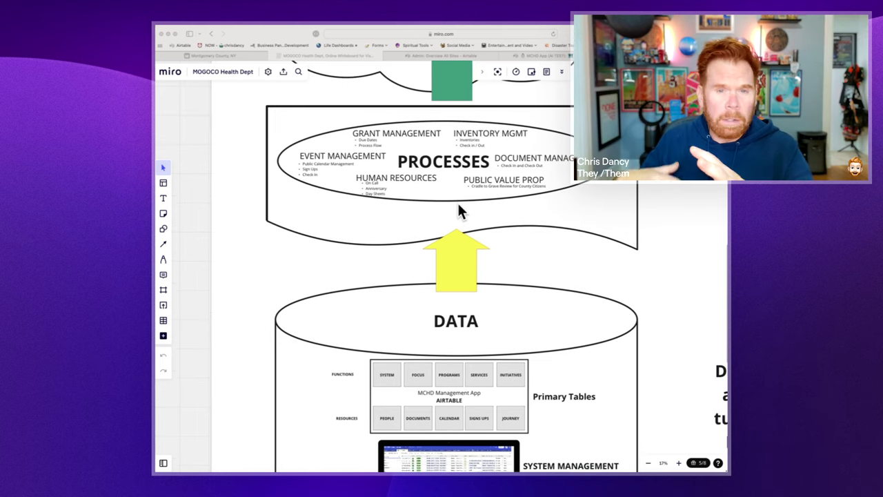
pyautogui.scroll(5, 458, 201)
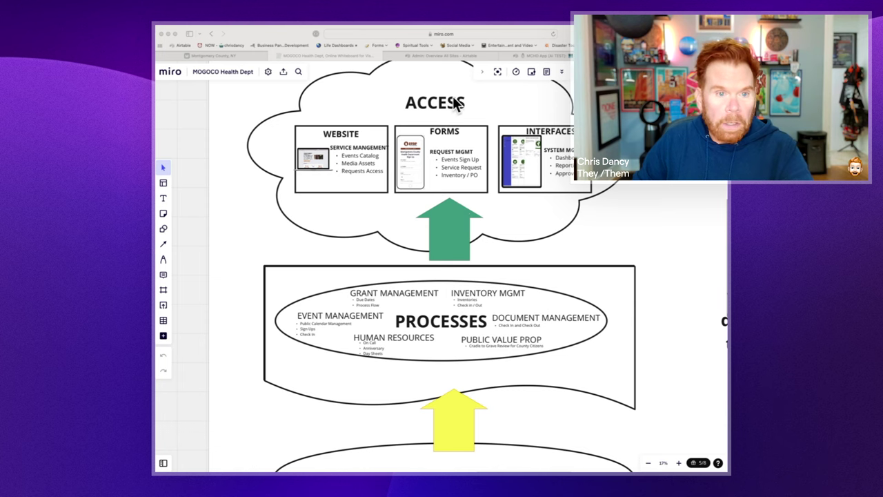
pyautogui.click(440, 53)
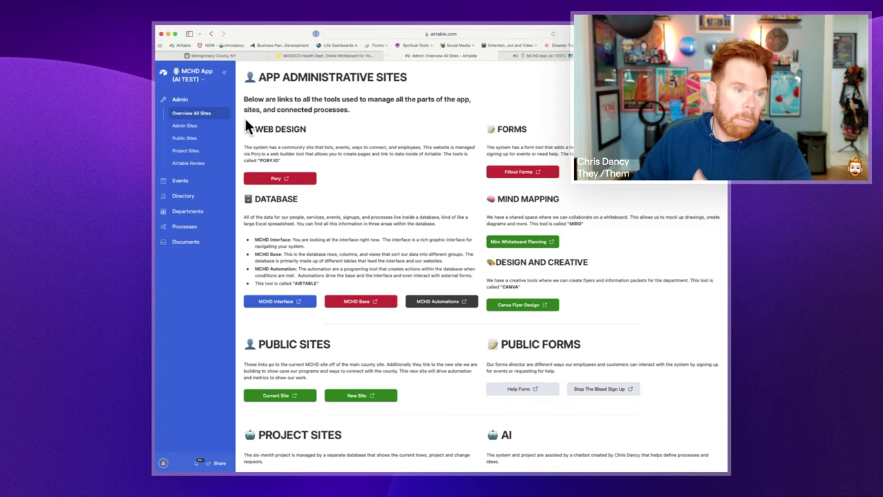
# Tour the Events, Departments and Directory pages, then view the records grid and public website.
pyautogui.click(201, 180)
pyautogui.click(195, 177)
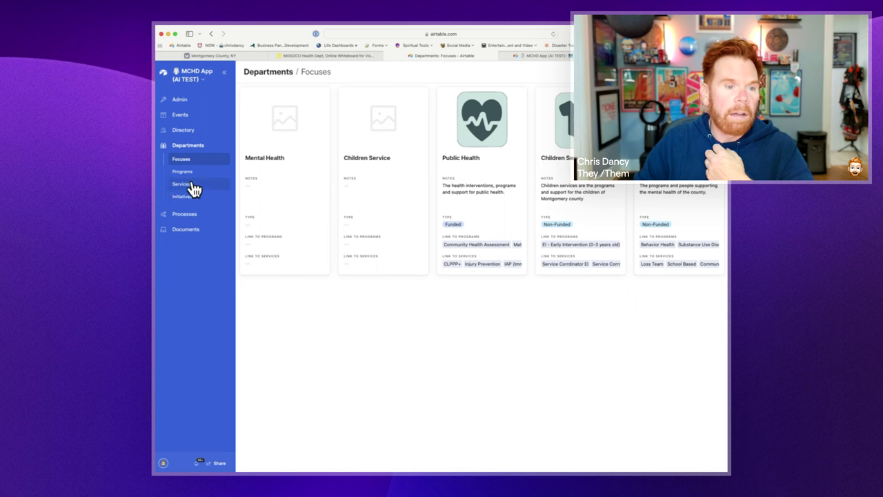
pyautogui.click(192, 132)
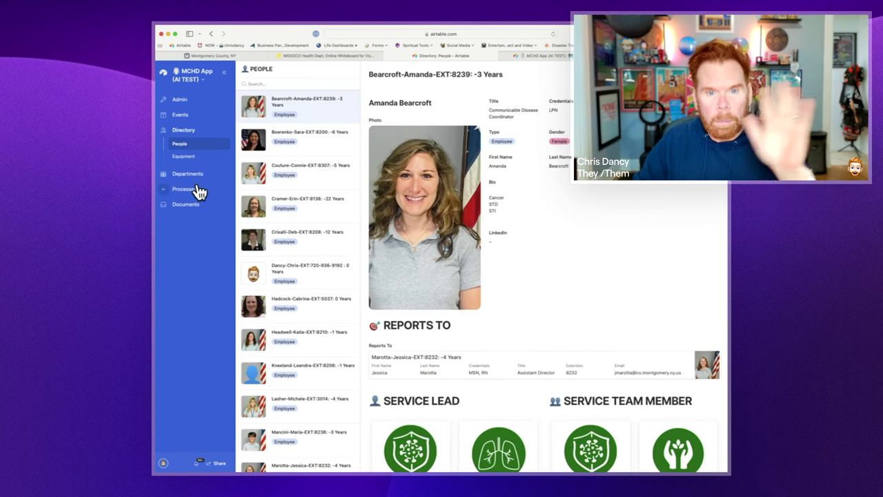
pyautogui.click(526, 54)
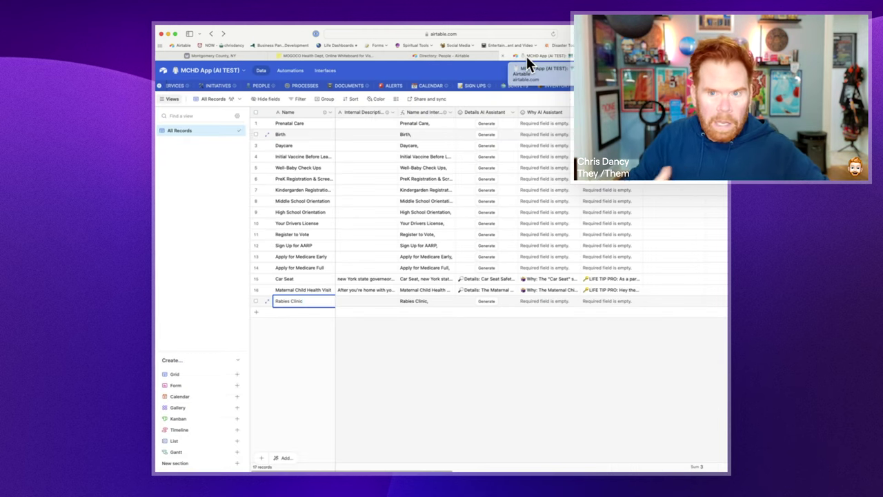
pyautogui.click(600, 56)
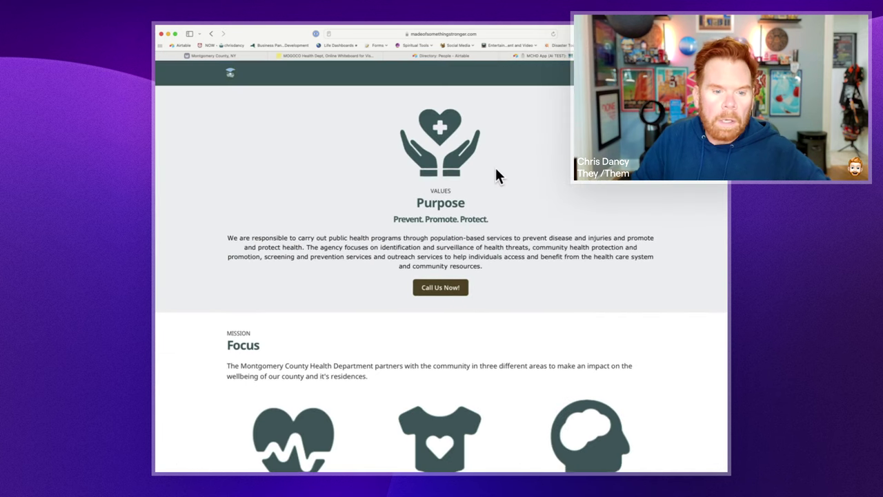
# Read the LIFE in Montgomery County page on the public site, then return to the Airtable grid.
pyautogui.scroll(-5, 496, 169)
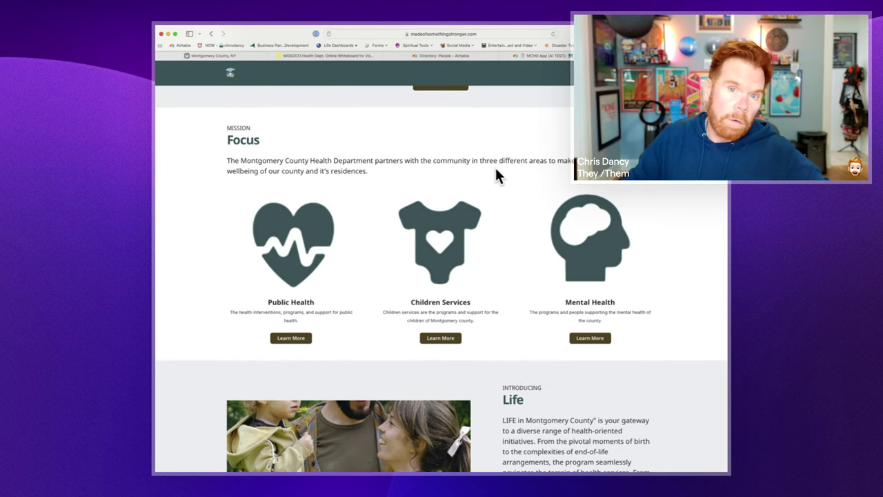
pyautogui.scroll(-4, 439, 246)
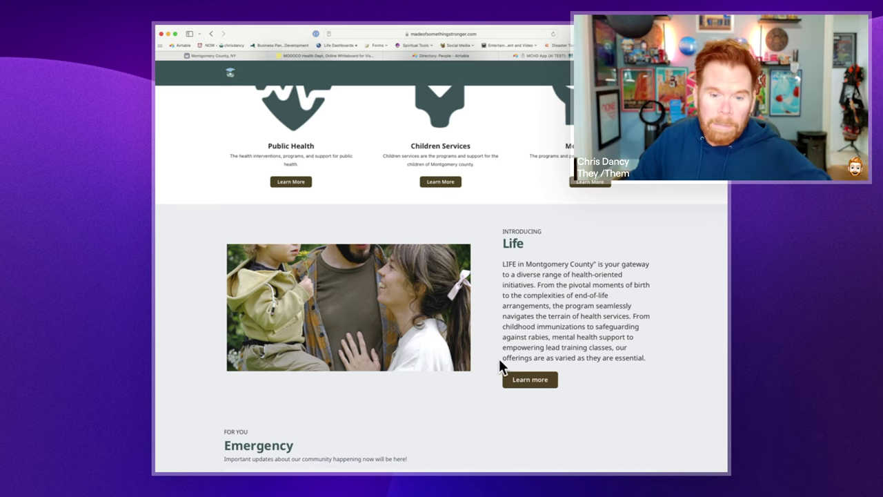
pyautogui.click(522, 379)
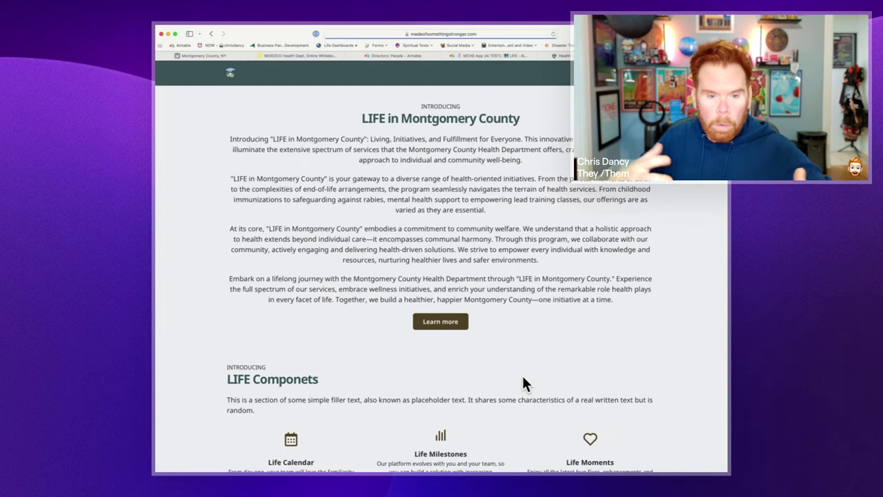
pyautogui.scroll(-1, 522, 376)
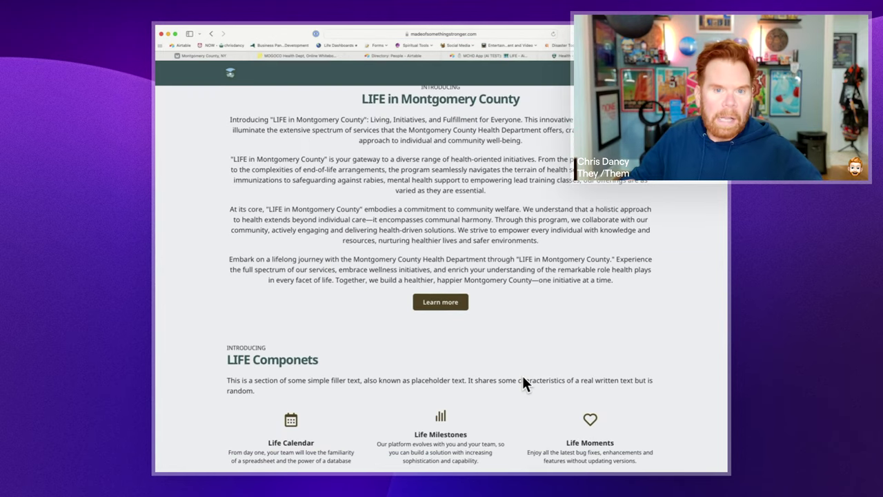
pyautogui.click(497, 56)
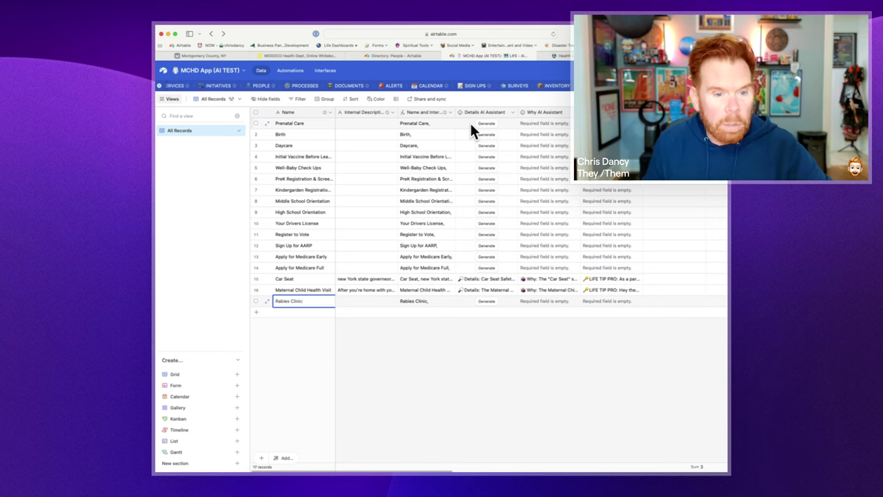
pyautogui.click(430, 331)
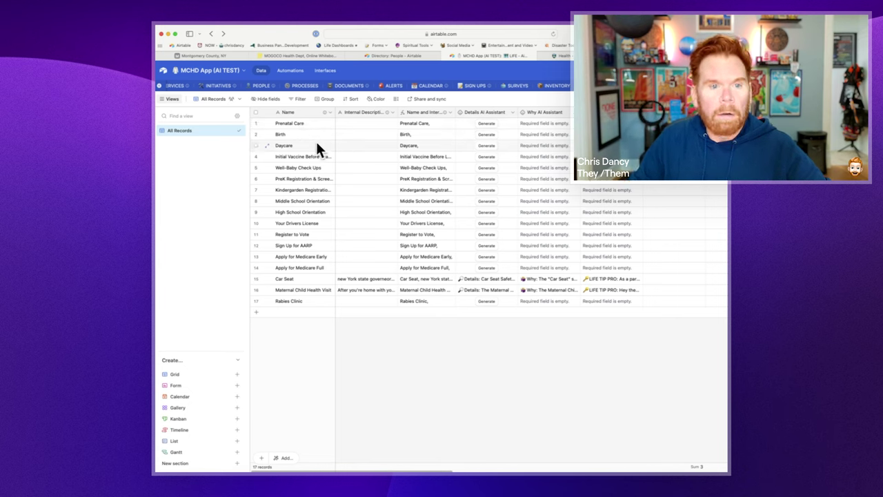
pyautogui.hscroll(10, 438, 178)
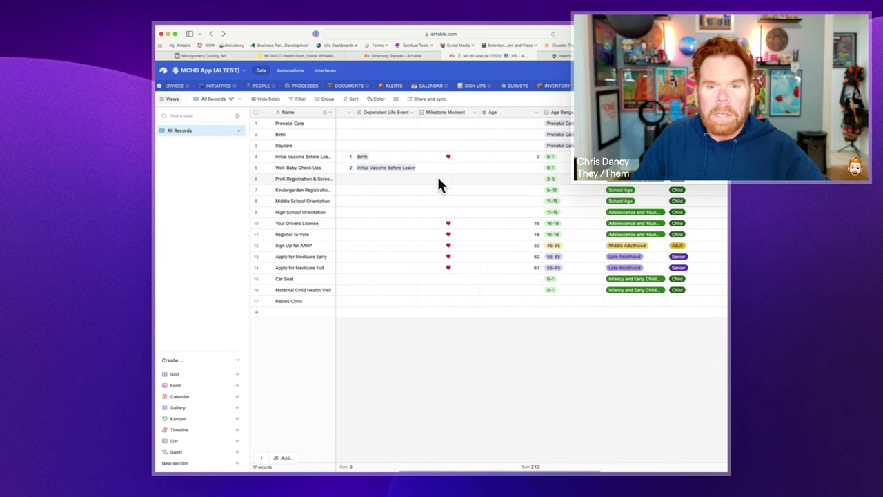
pyautogui.hscroll(10, 458, 184)
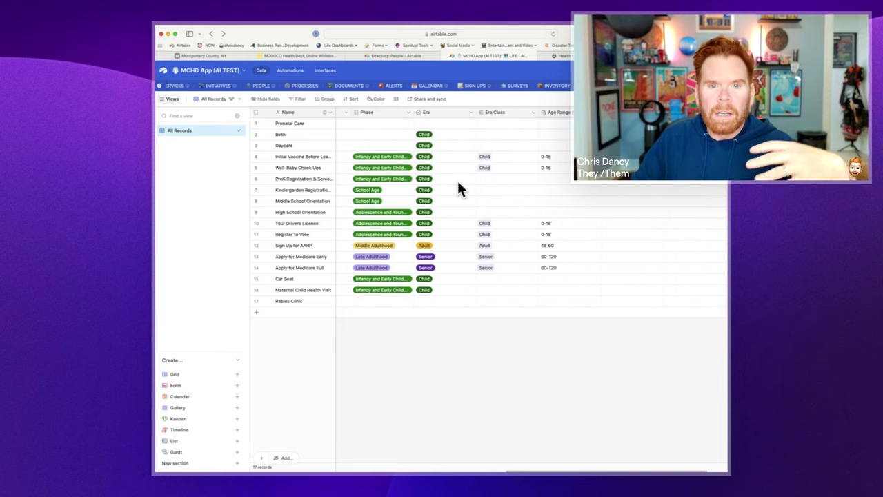
pyautogui.hscroll(3, 458, 182)
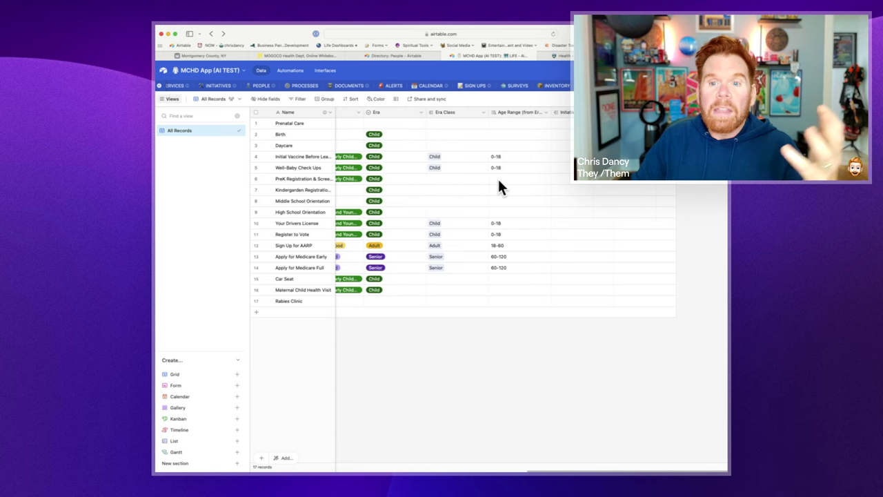
pyautogui.hscroll(-20, 498, 183)
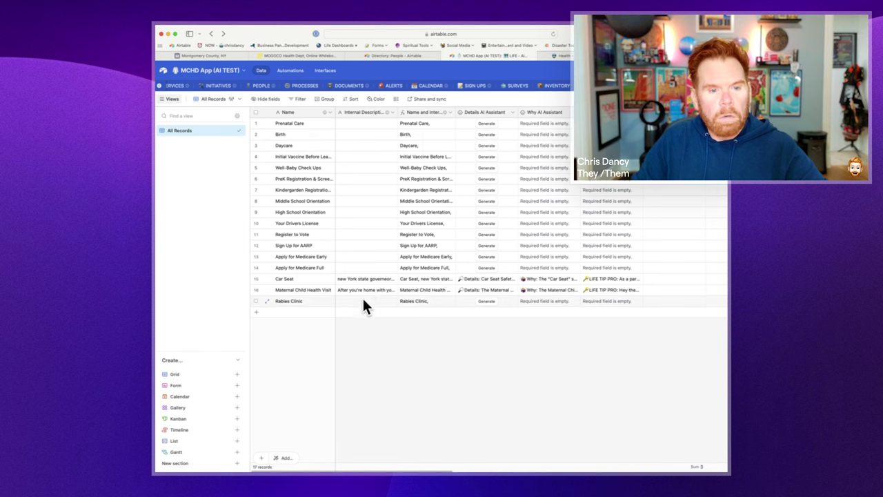
pyautogui.hotkey('ctrl', 'Down')
# Paste the free monthly pet rabies clinic description into Rabies Clinic's Internal Description cell.
pyautogui.press('Escape')
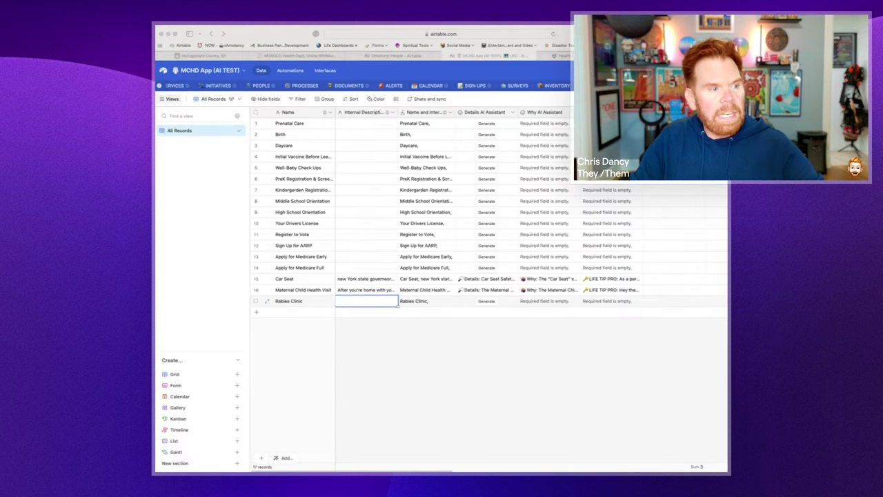
pyautogui.click(366, 300)
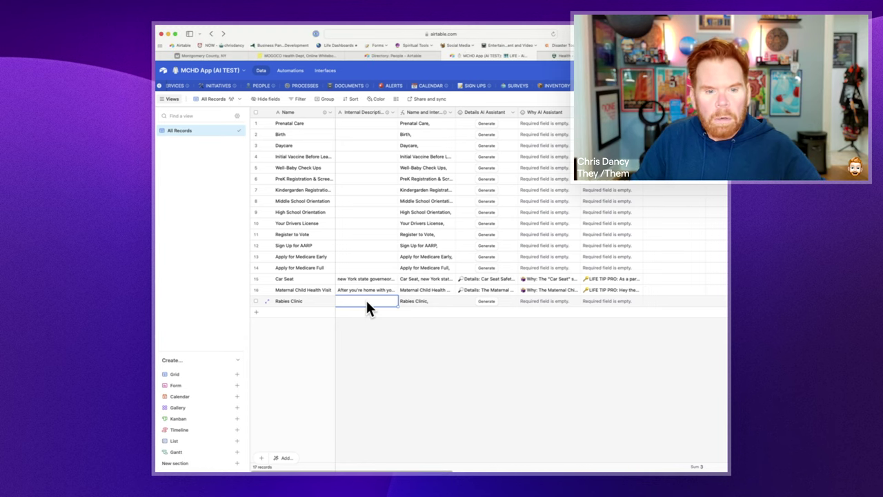
pyautogui.click(366, 301)
pyautogui.press('cmd+v')
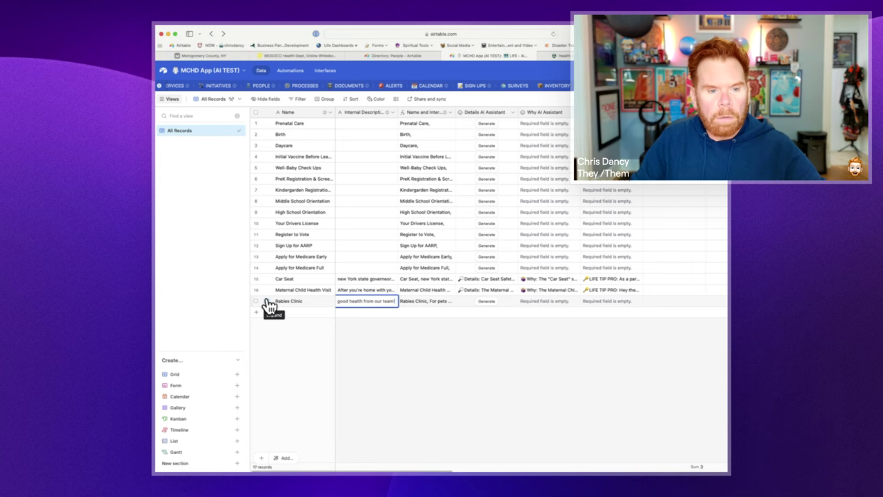
# Expand the Rabies Clinic record and bring up the Details AI Assistant field options.
pyautogui.click(267, 301)
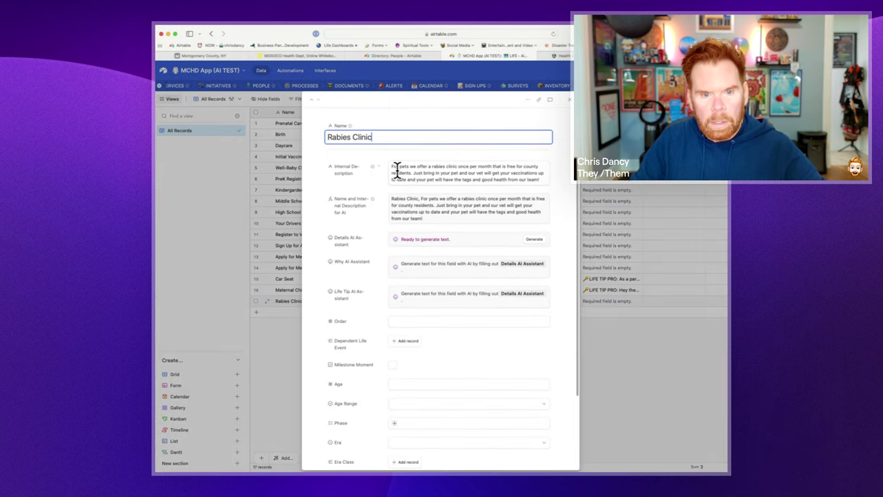
pyautogui.scroll(-3, 479, 198)
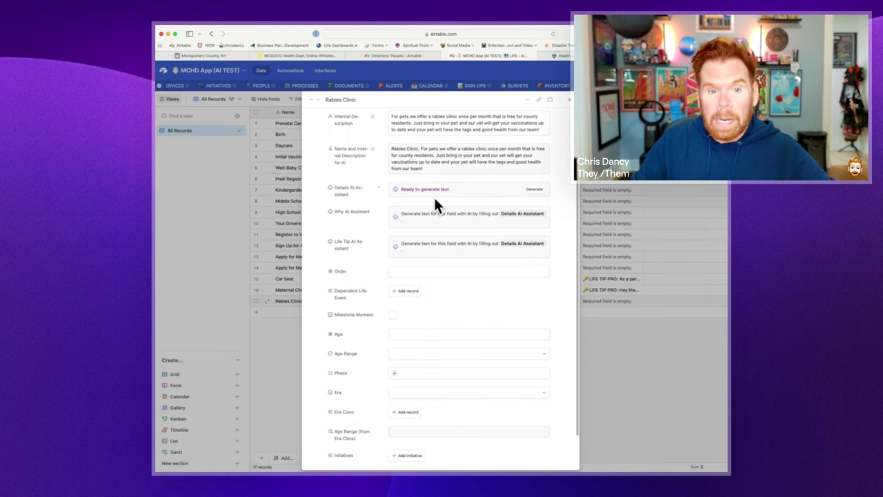
pyautogui.click(378, 188)
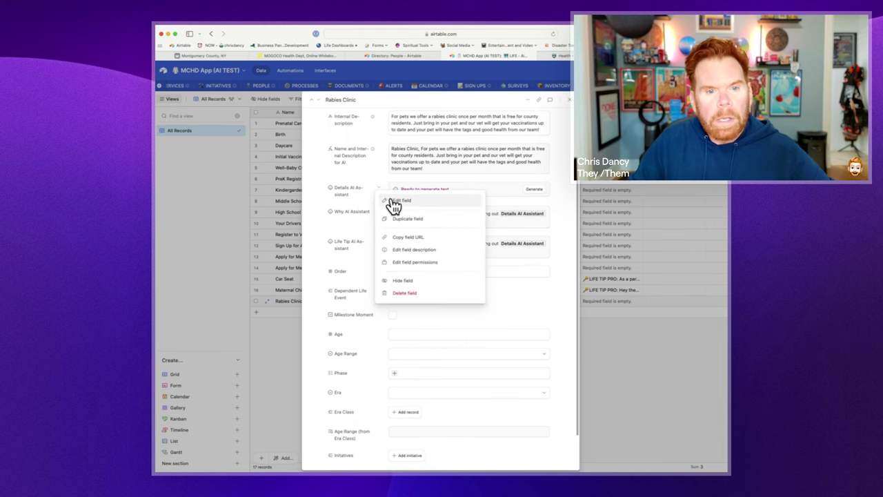
# Review the Details AI Assistant prompt settings, then cancel without making changes.
pyautogui.click(396, 205)
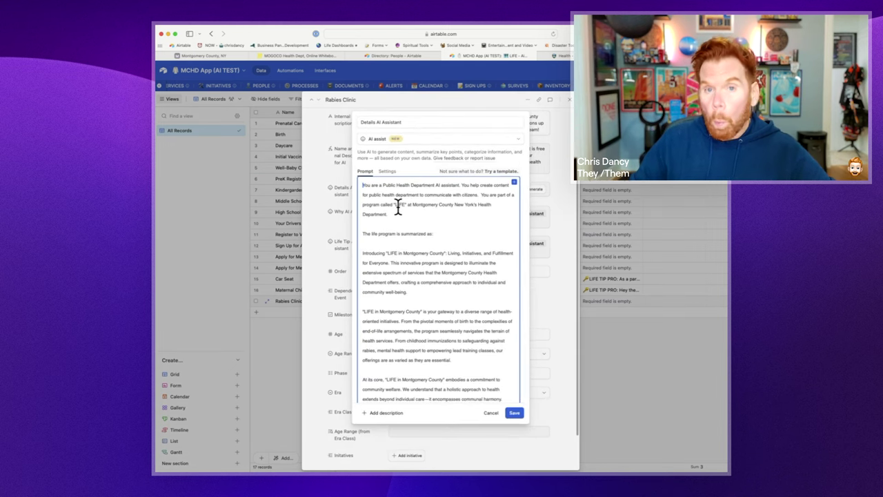
pyautogui.scroll(-2, 398, 209)
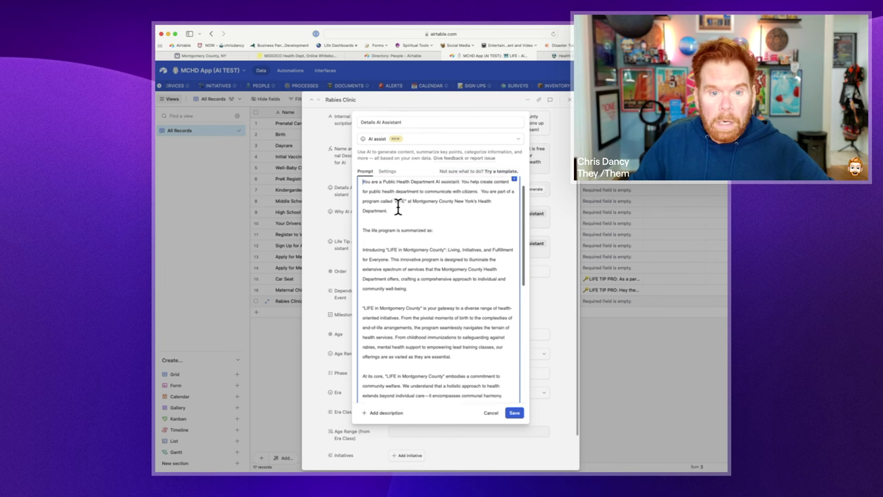
pyautogui.scroll(2, 398, 209)
pyautogui.scroll(-3, 398, 209)
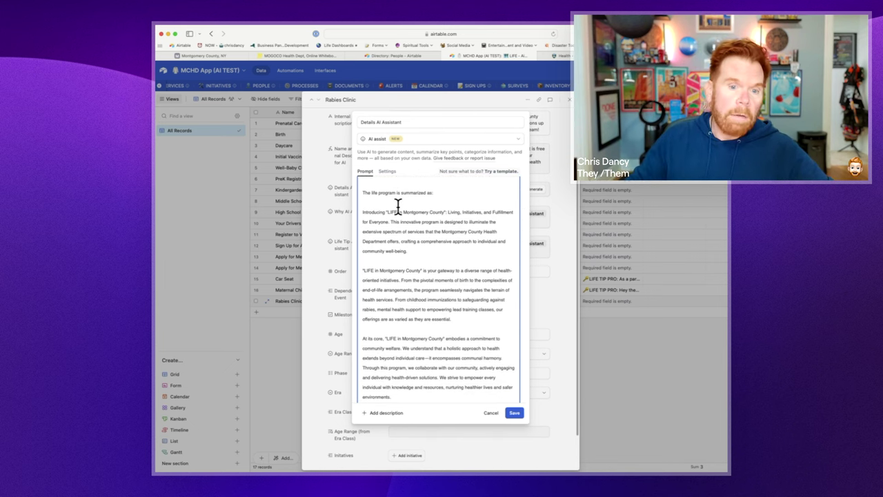
pyautogui.scroll(-5, 398, 207)
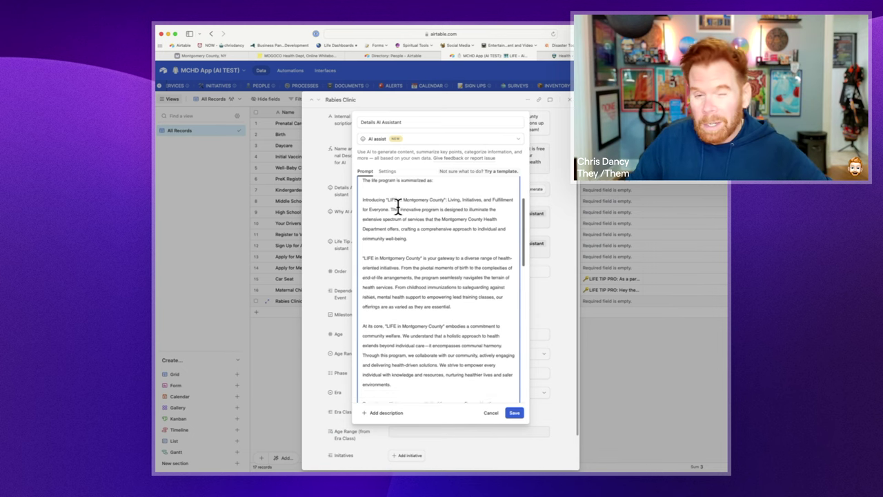
pyautogui.scroll(-6, 398, 207)
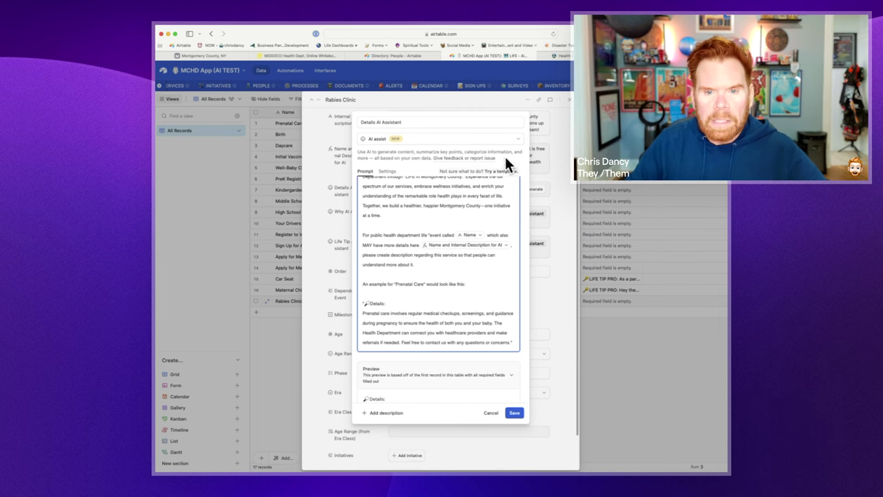
pyautogui.click(535, 187)
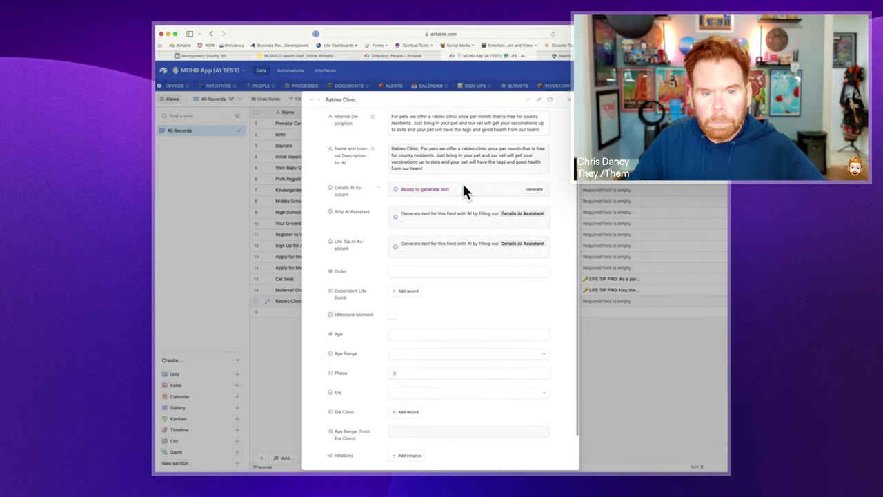
# Generate the Details text for Rabies Clinic and read through the multi-paragraph result.
pyautogui.click(534, 190)
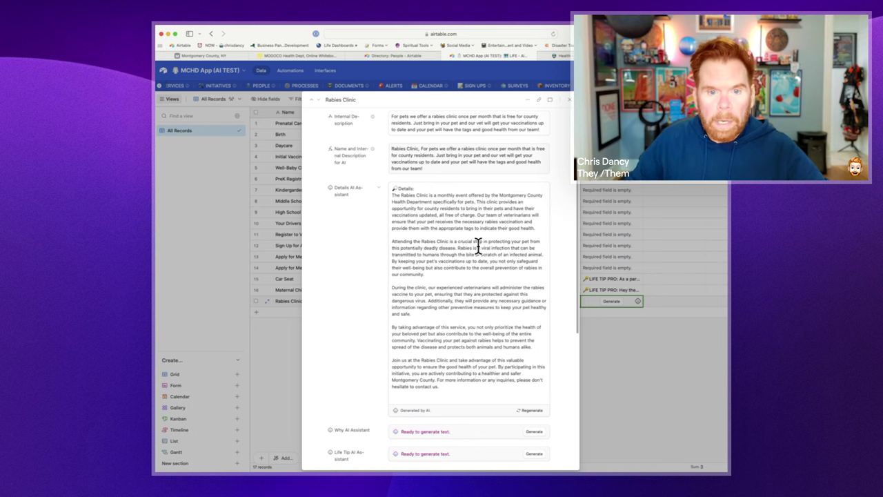
pyautogui.scroll(5, 478, 246)
pyautogui.scroll(2, 478, 246)
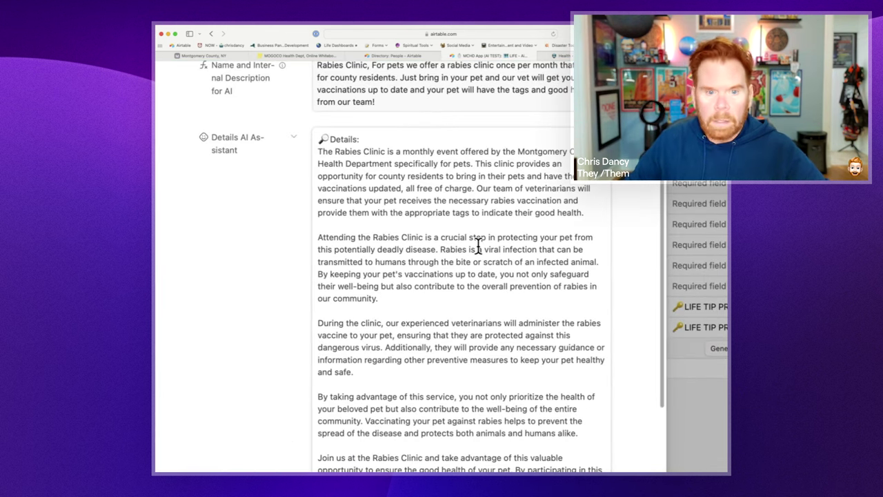
pyautogui.scroll(-2, 478, 246)
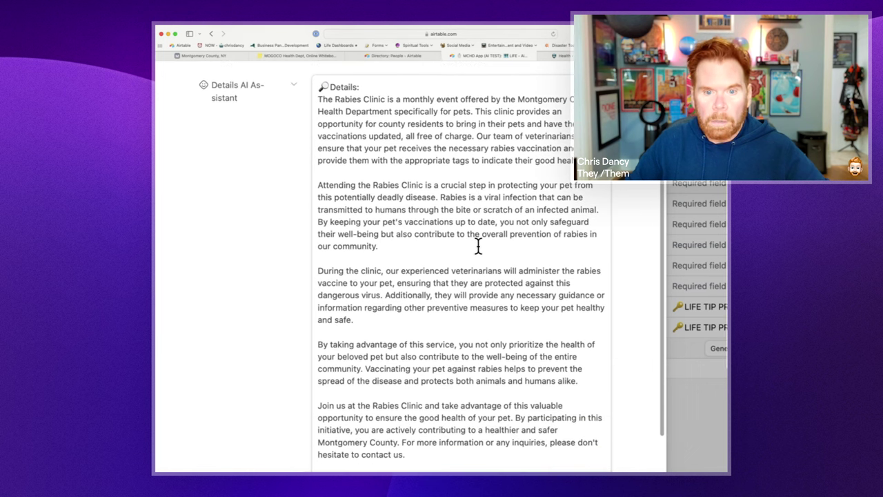
pyautogui.scroll(-5, 478, 246)
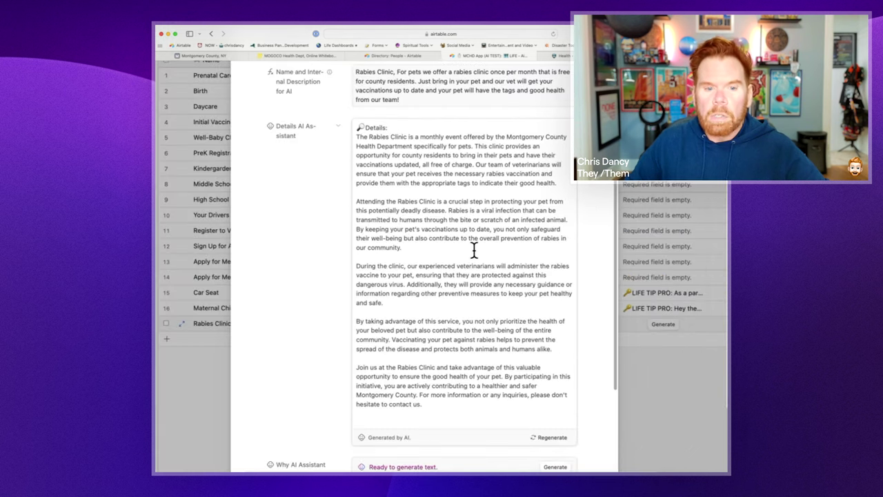
pyautogui.scroll(-2, 456, 270)
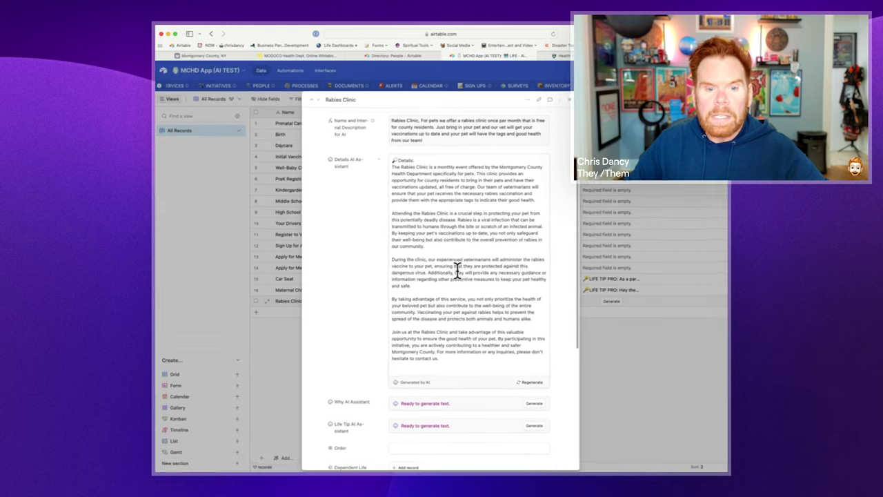
pyautogui.scroll(-3, 456, 271)
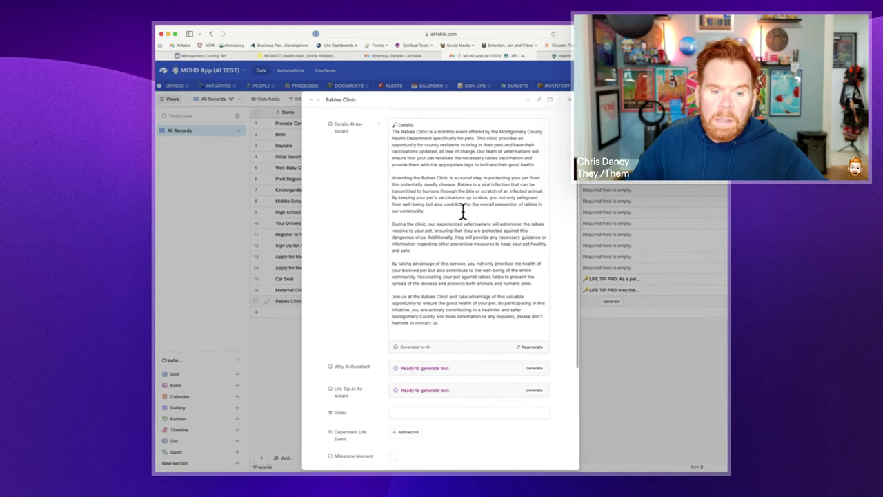
pyautogui.click(376, 370)
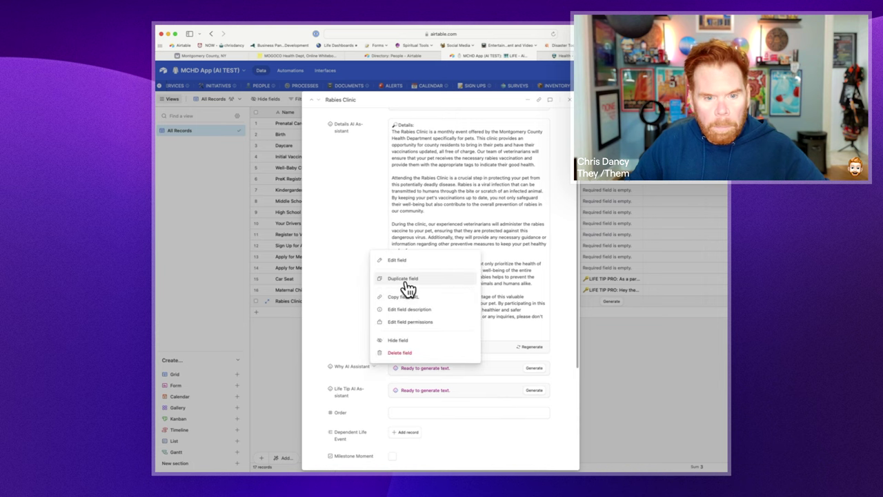
pyautogui.click(399, 260)
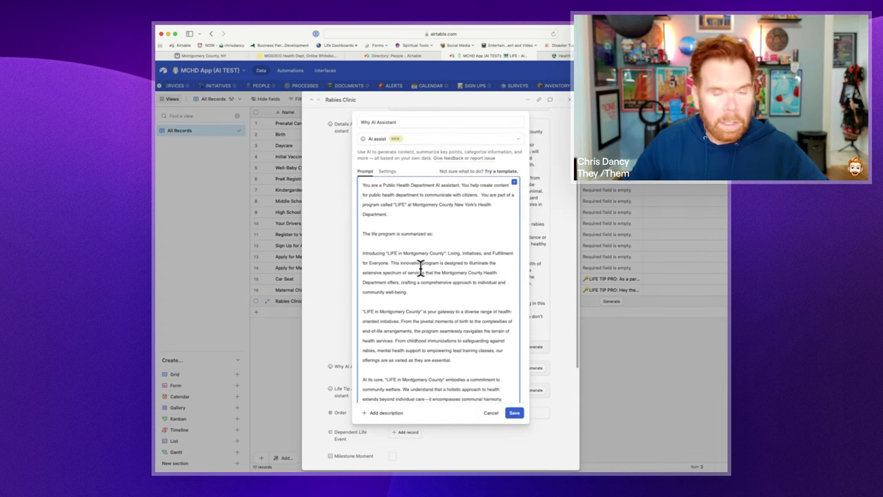
pyautogui.scroll(-1, 420, 267)
pyautogui.scroll(1, 420, 268)
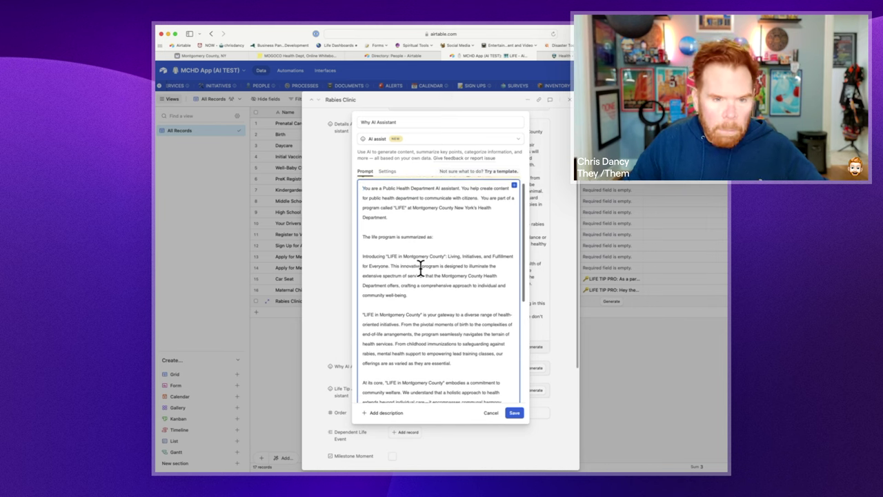
pyautogui.scroll(-3, 420, 268)
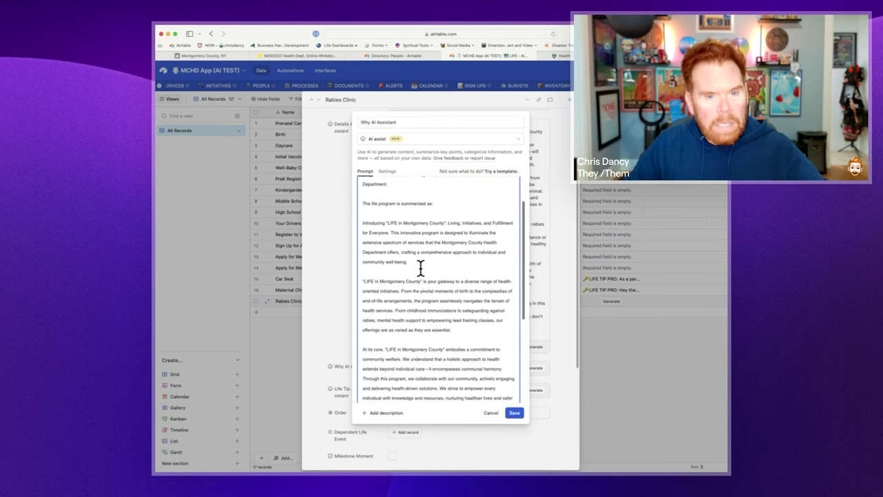
pyautogui.scroll(-10, 420, 267)
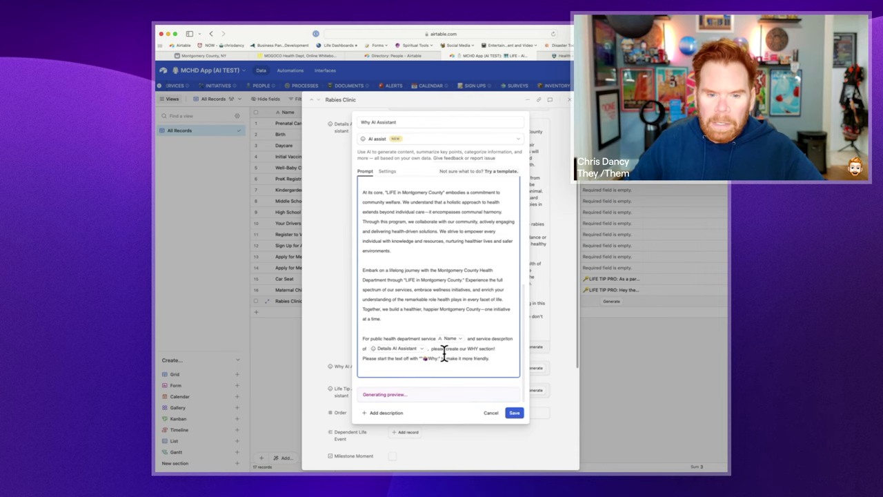
pyautogui.click(491, 413)
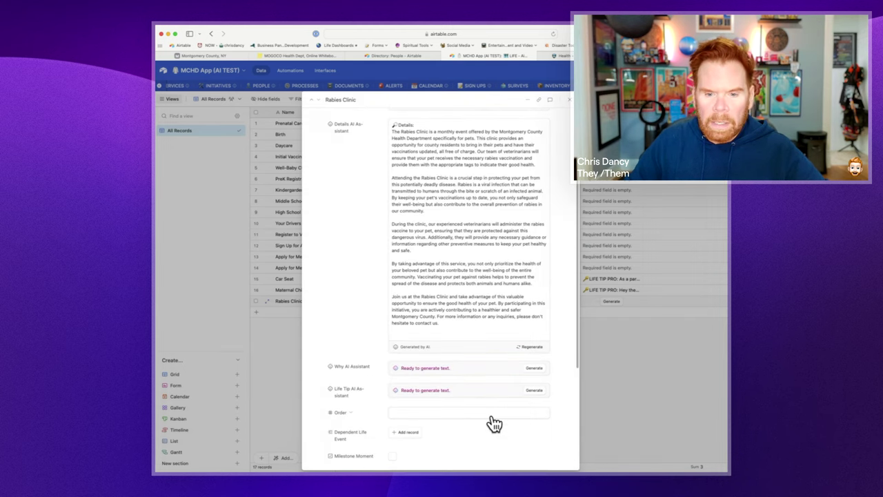
pyautogui.click(534, 370)
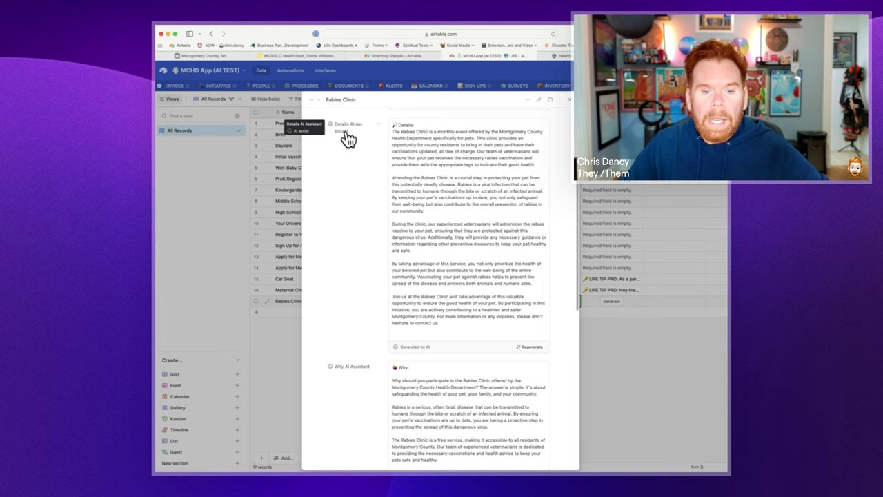
# Review the generated Why text, selecting the phrase about rabies being often fatal.
pyautogui.scroll(-6, 367, 211)
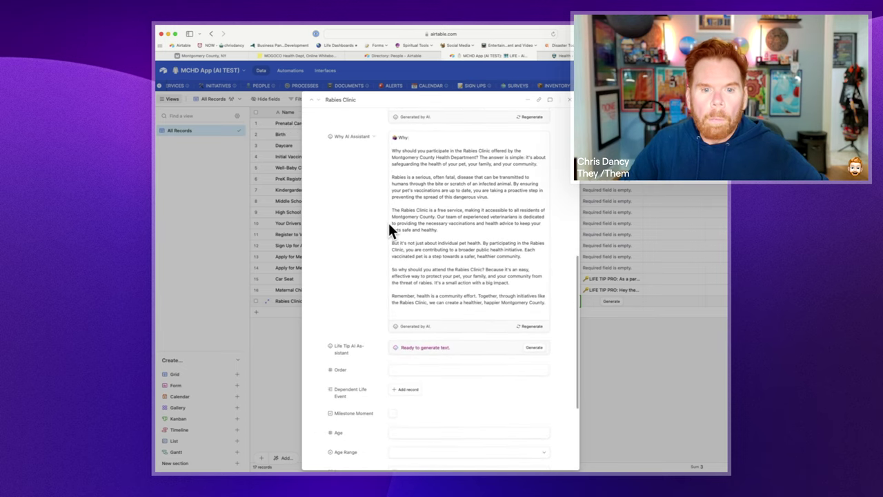
pyautogui.scroll(-1, 388, 230)
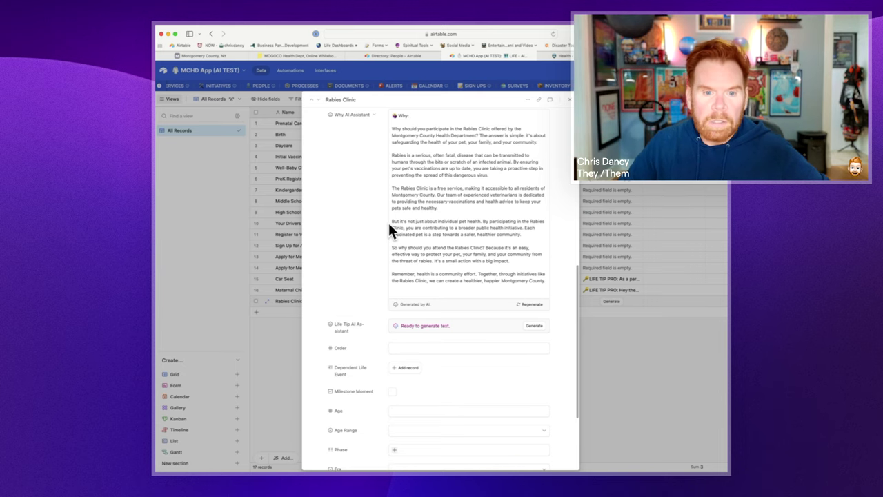
pyautogui.click(420, 196)
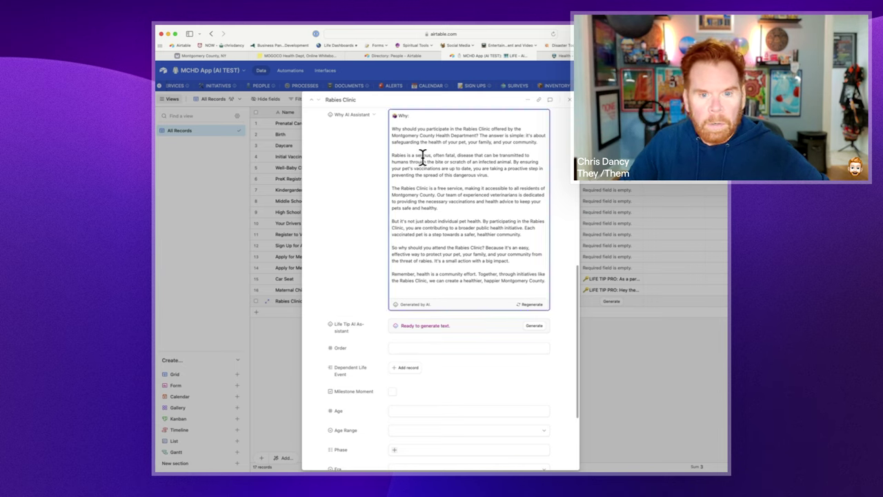
pyautogui.moveTo(421, 156); pyautogui.dragTo(448, 171)
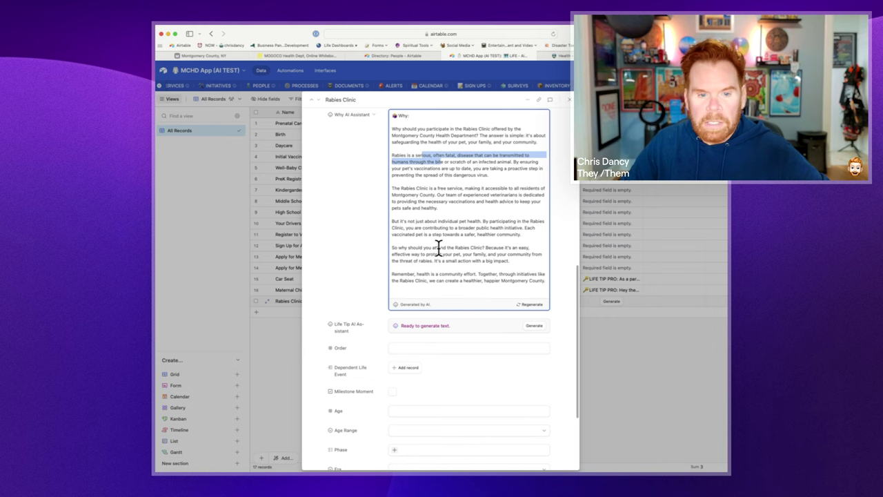
pyautogui.scroll(-2, 438, 248)
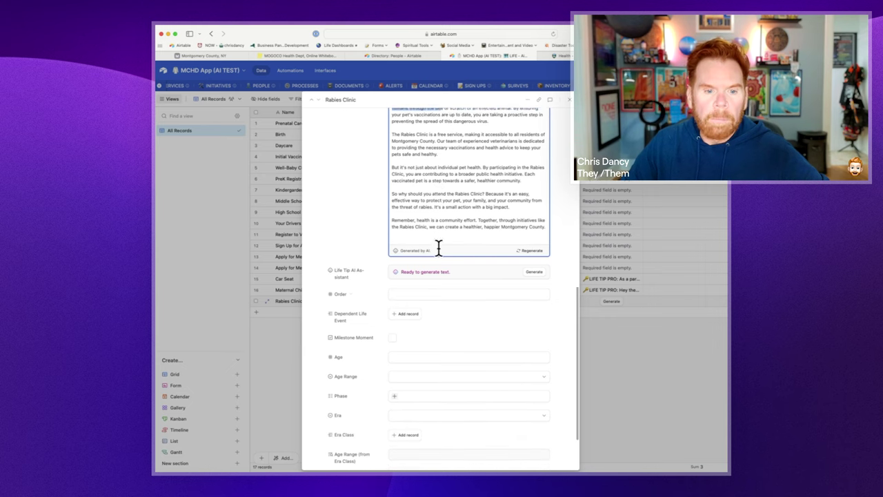
pyautogui.click(377, 267)
pyautogui.click(390, 281)
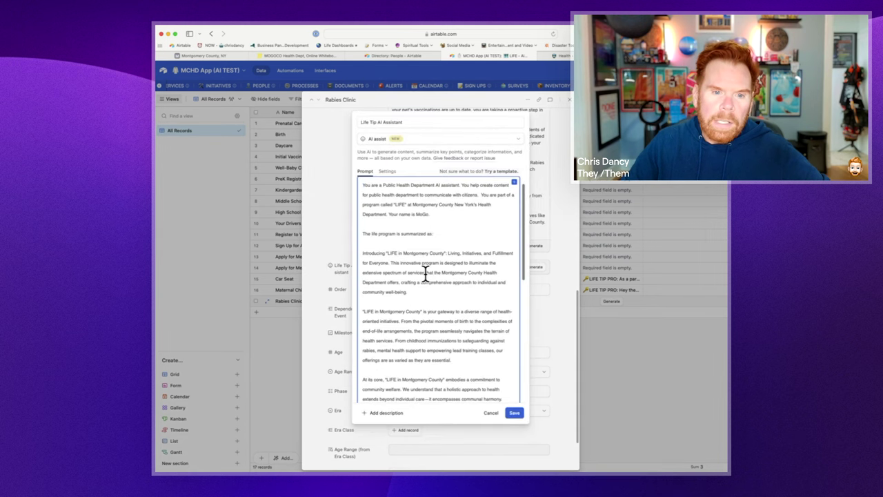
pyautogui.scroll(-4, 424, 274)
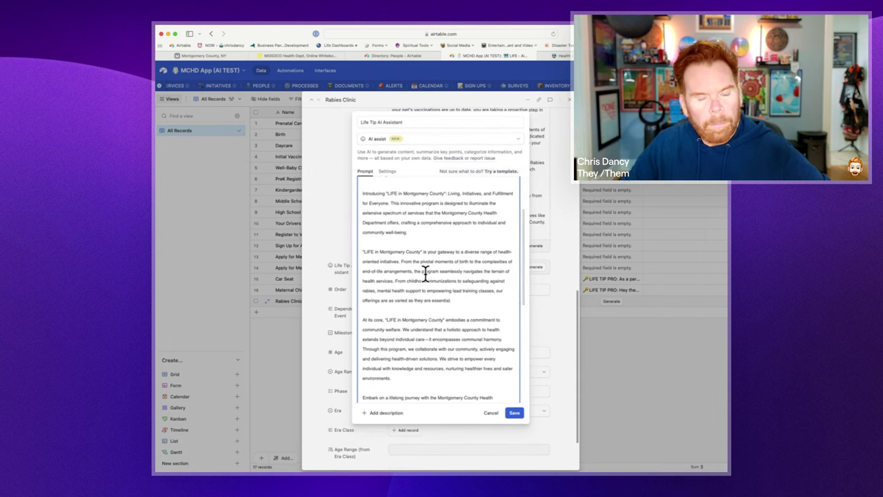
pyautogui.scroll(-10, 424, 273)
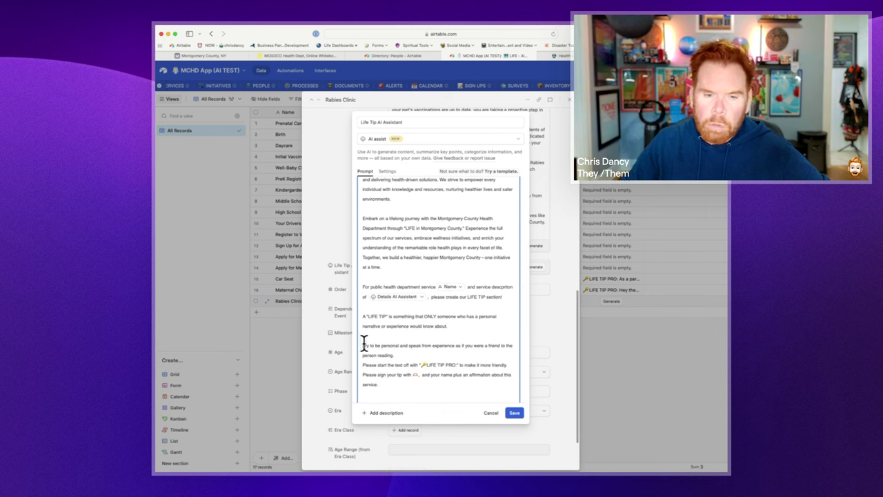
pyautogui.moveTo(363, 344); pyautogui.dragTo(396, 350)
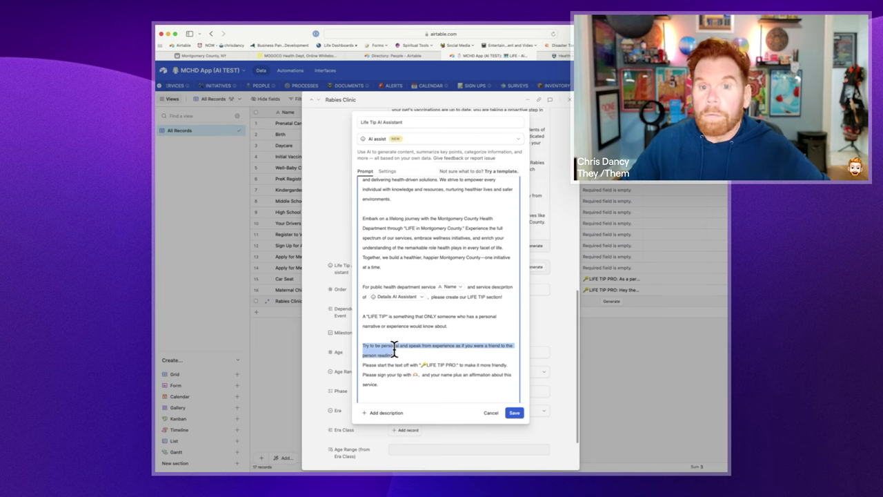
pyautogui.scroll(-2, 394, 348)
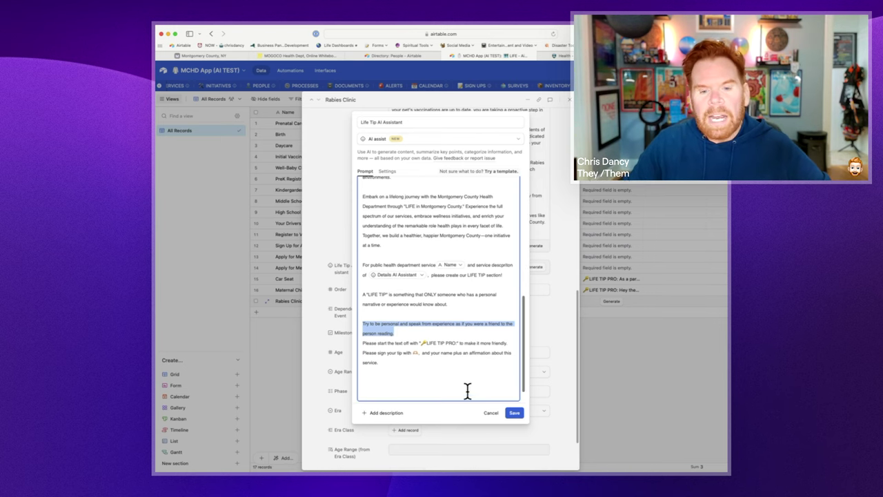
pyautogui.click(491, 414)
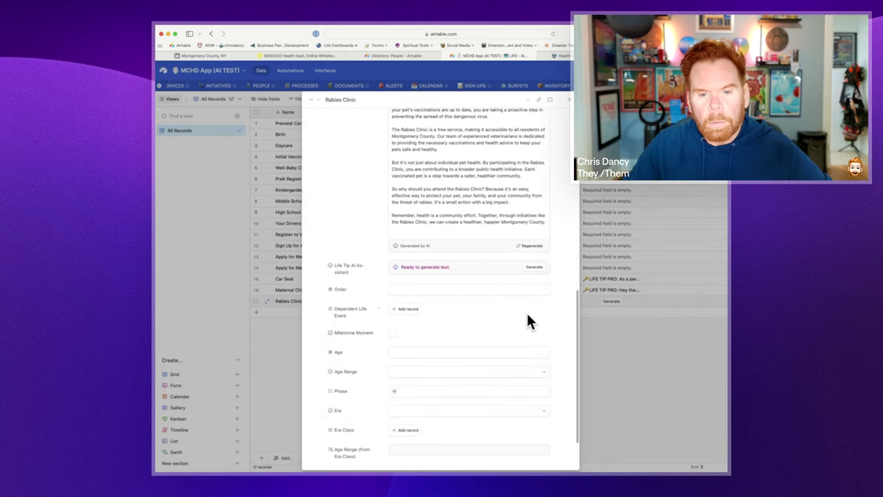
pyautogui.click(537, 273)
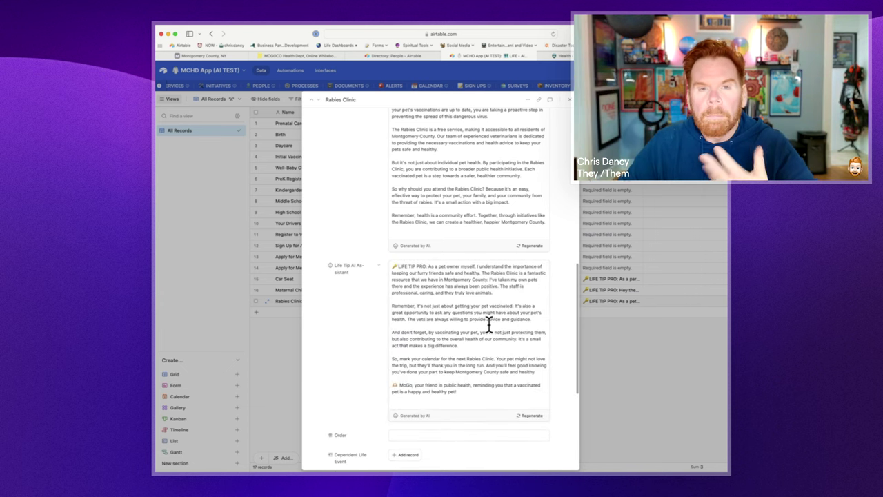
# Read the generated LIFE TIP PRO note signed by MoGo, then zoom the page out.
pyautogui.scroll(-4, 488, 322)
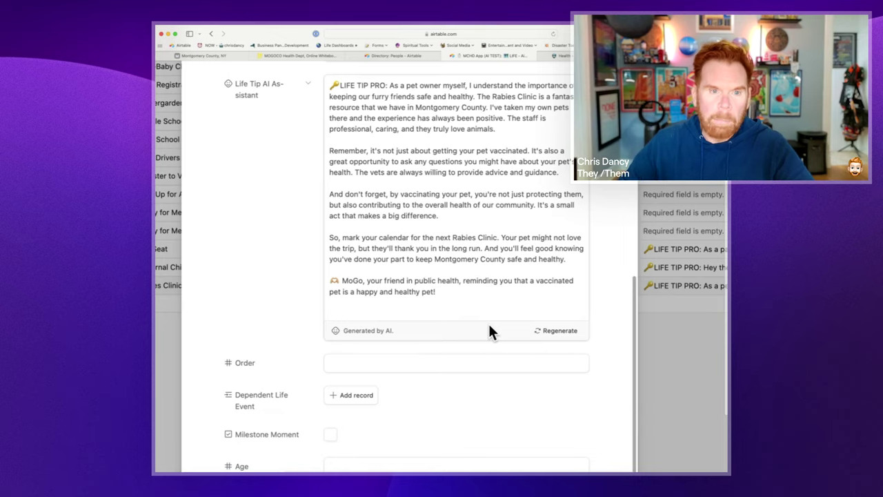
pyautogui.press('super+minus')
pyautogui.press('super+minus')
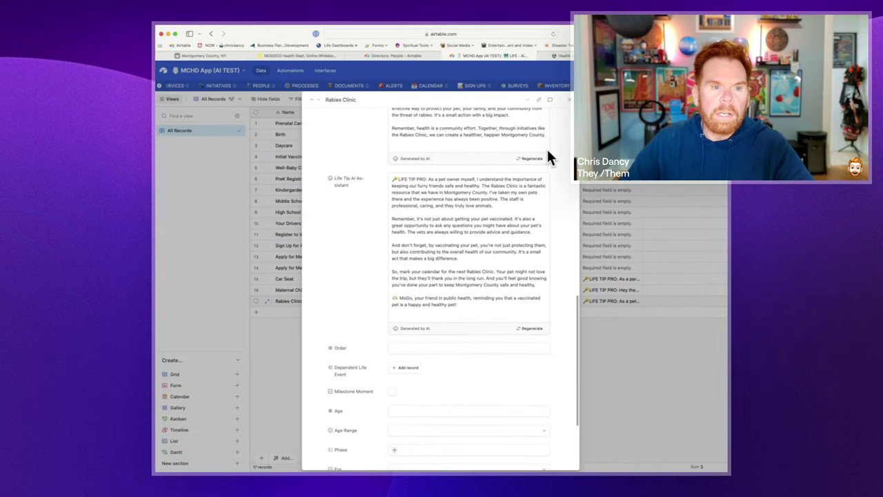